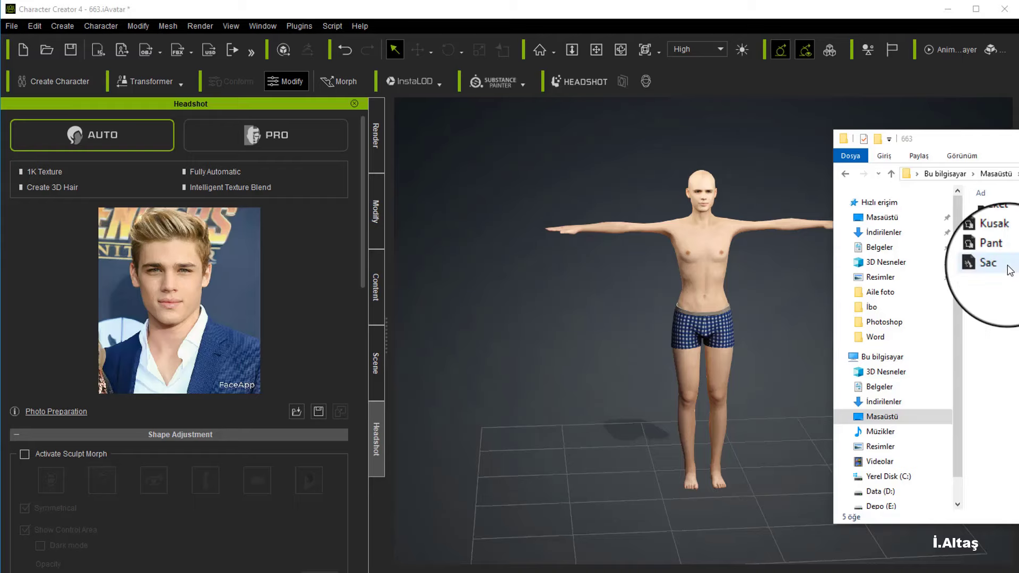
Step: Dress the character with the Pant trousers, Ceket jacket and Kusak sash files from the 663 folder
left_click_drag(989, 249, 706, 329)
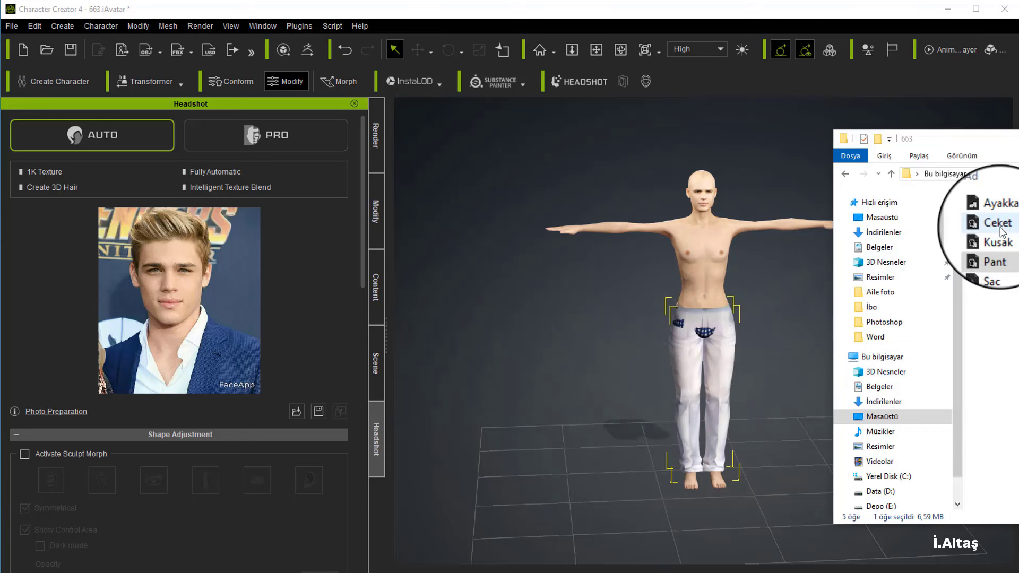
left_click_drag(997, 225, 712, 282)
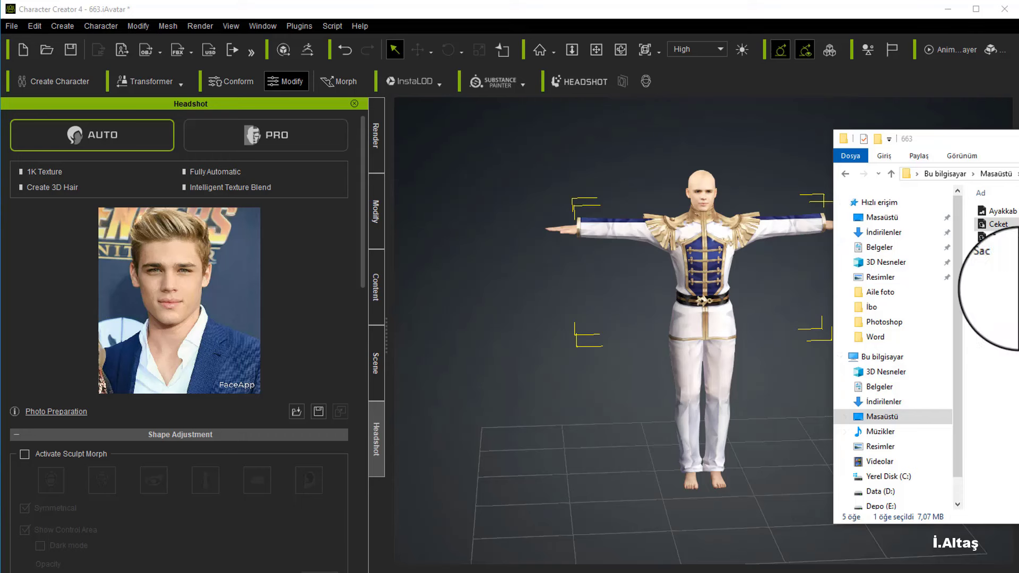
left_click_drag(1002, 241, 702, 326)
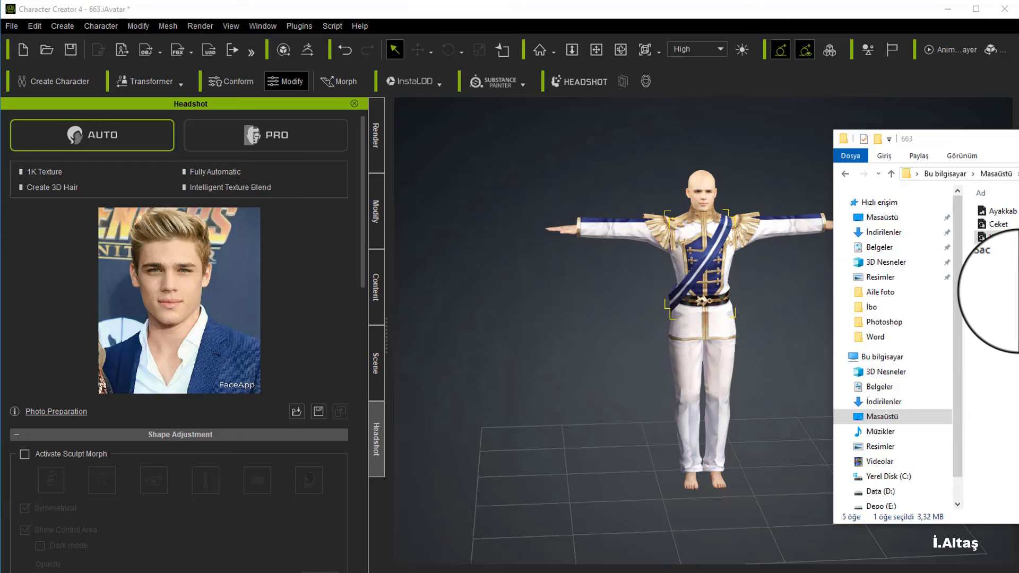
Step: Add the shoes and the Sac hair file from the 663 folder to the character in the white uniform
left_click_drag(998, 211, 707, 288)
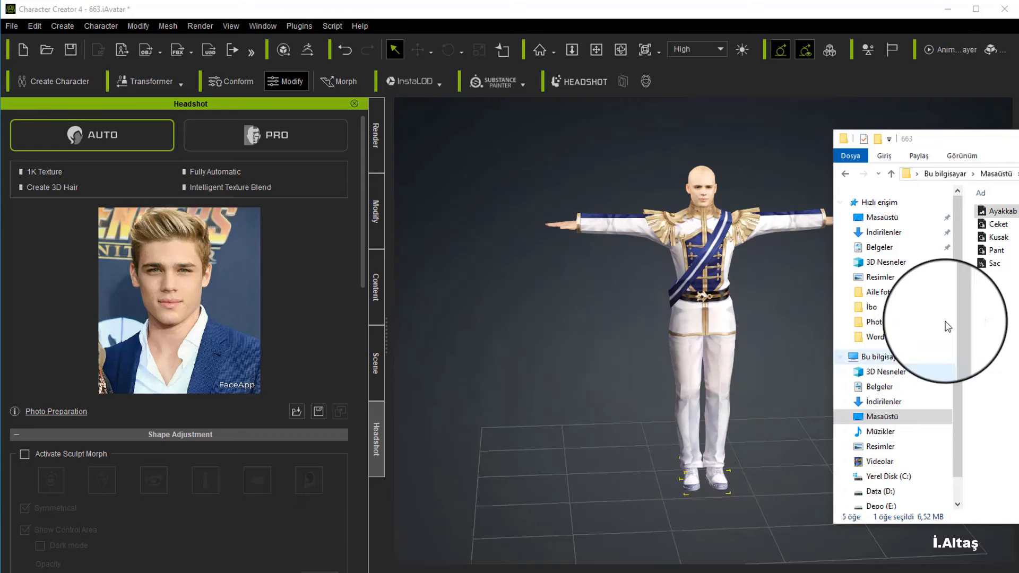
left_click_drag(995, 268, 722, 271)
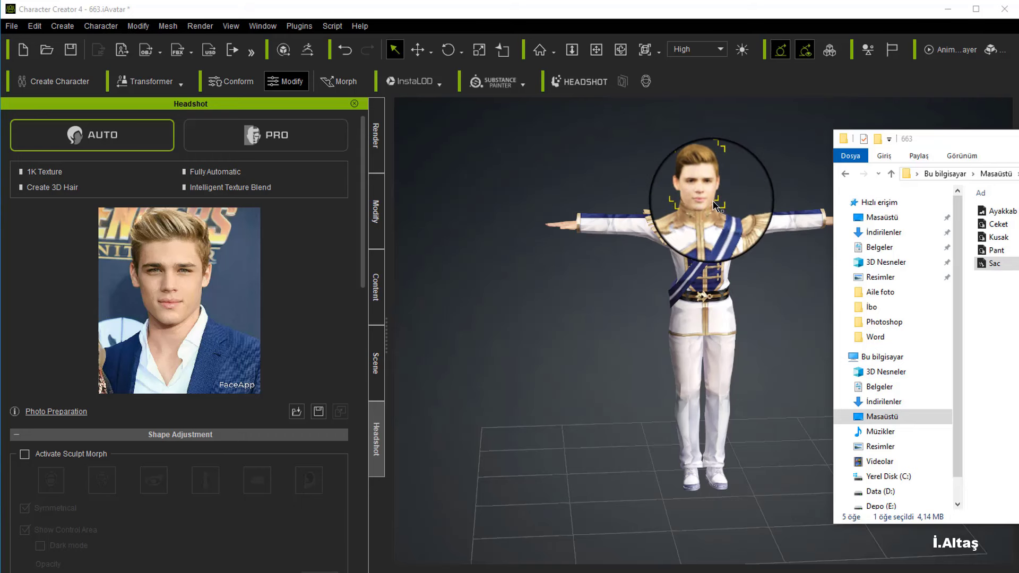
left_click(620, 49)
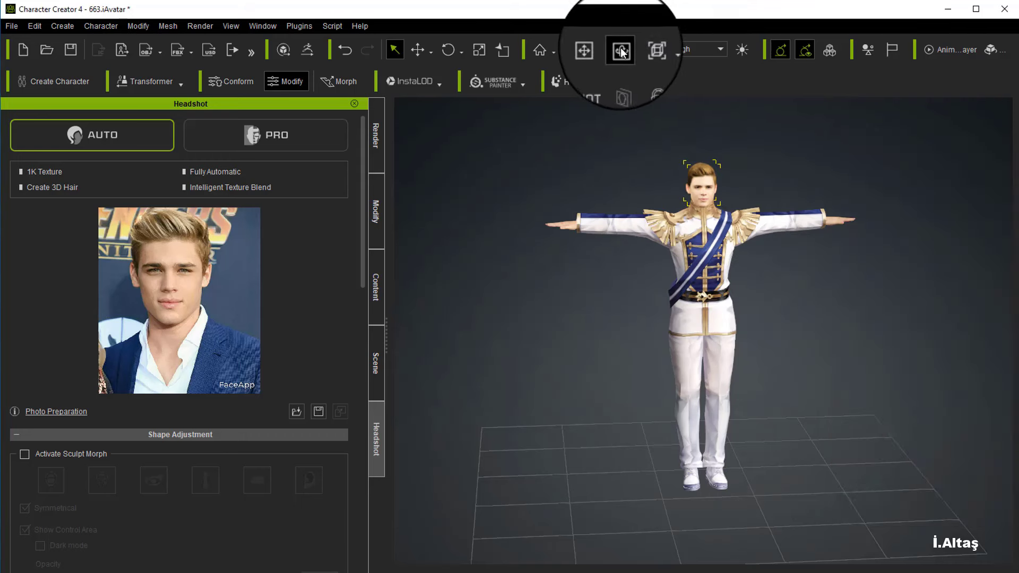
left_click_drag(849, 299, 809, 295)
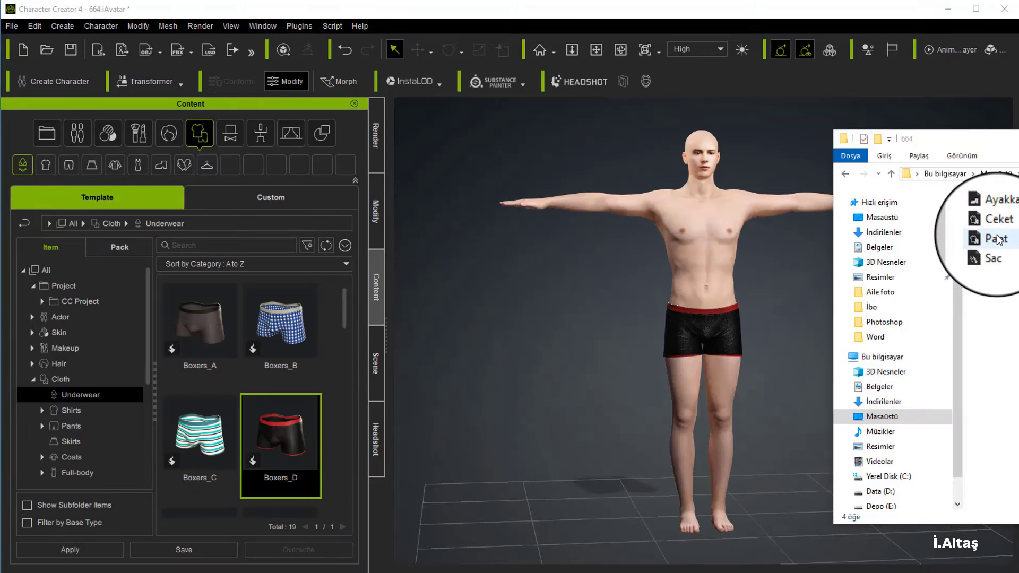
Step: Dress the character with the Pant trousers, Ceket jacket, shoes and Sac hair from the 664 folder
left_click_drag(998, 241, 707, 357)
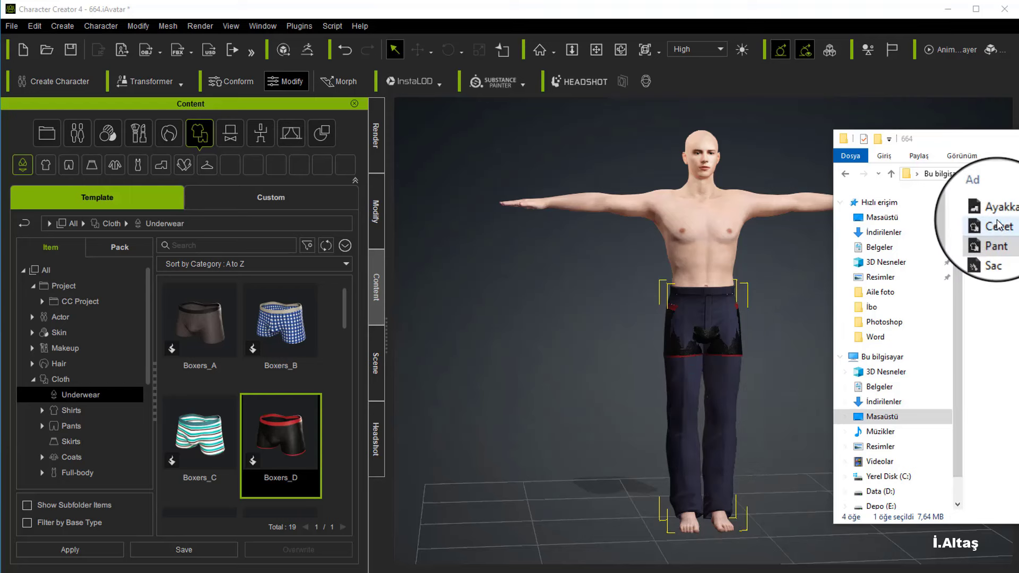
left_click_drag(999, 225, 702, 284)
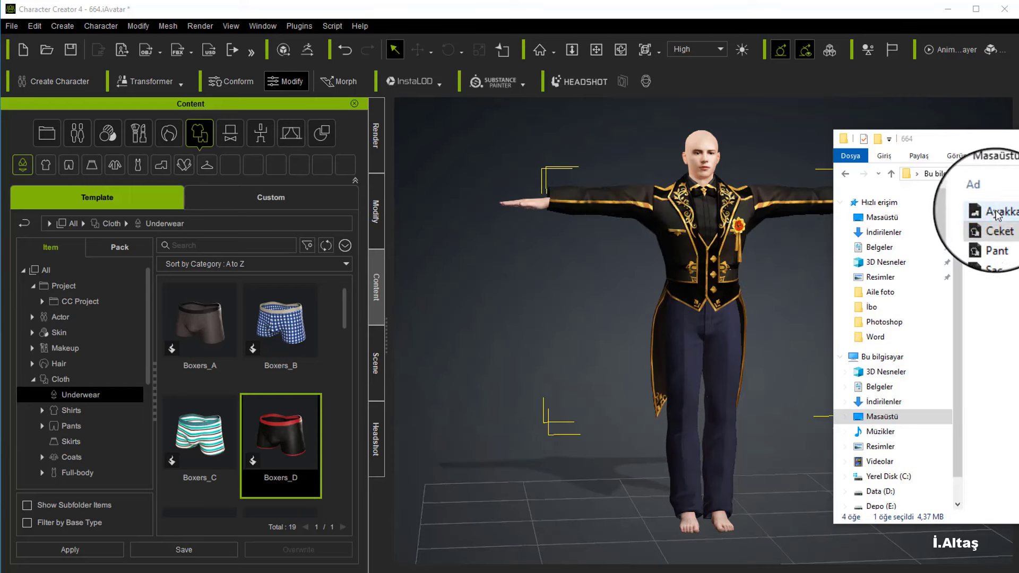
left_click_drag(998, 217, 712, 383)
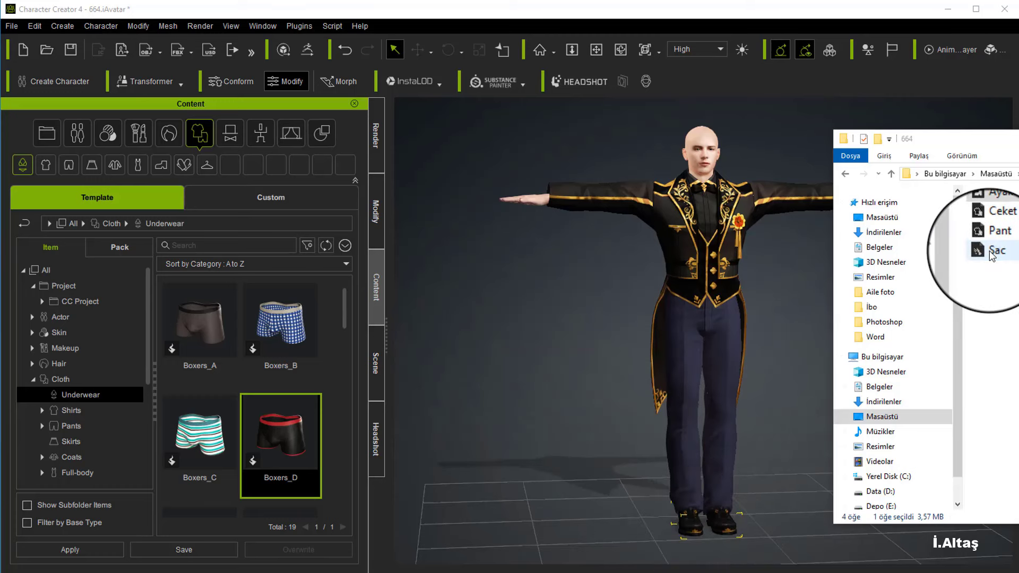
left_click_drag(991, 255, 710, 202)
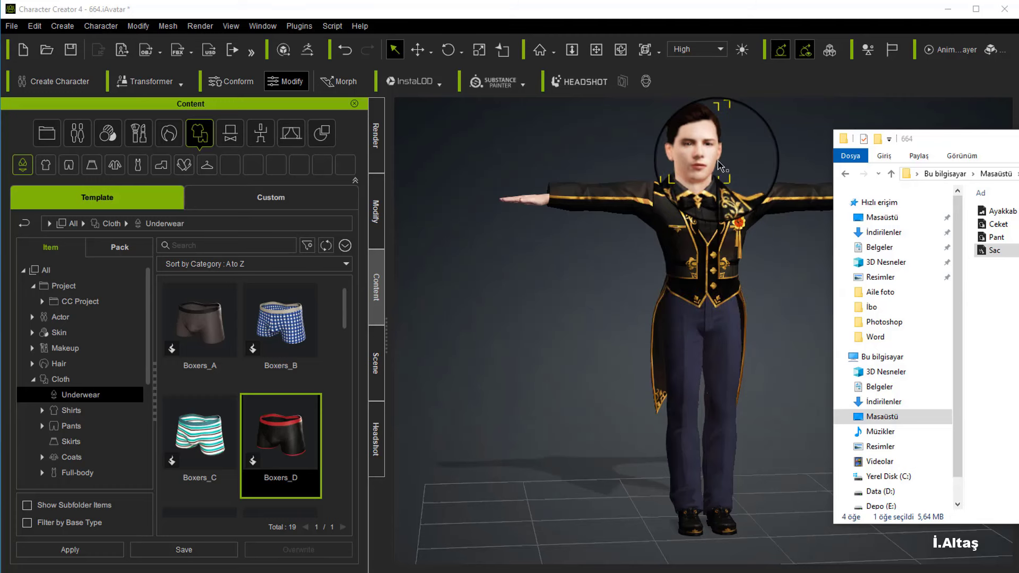
left_click(620, 49)
right_click_drag(812, 301, 598, 321)
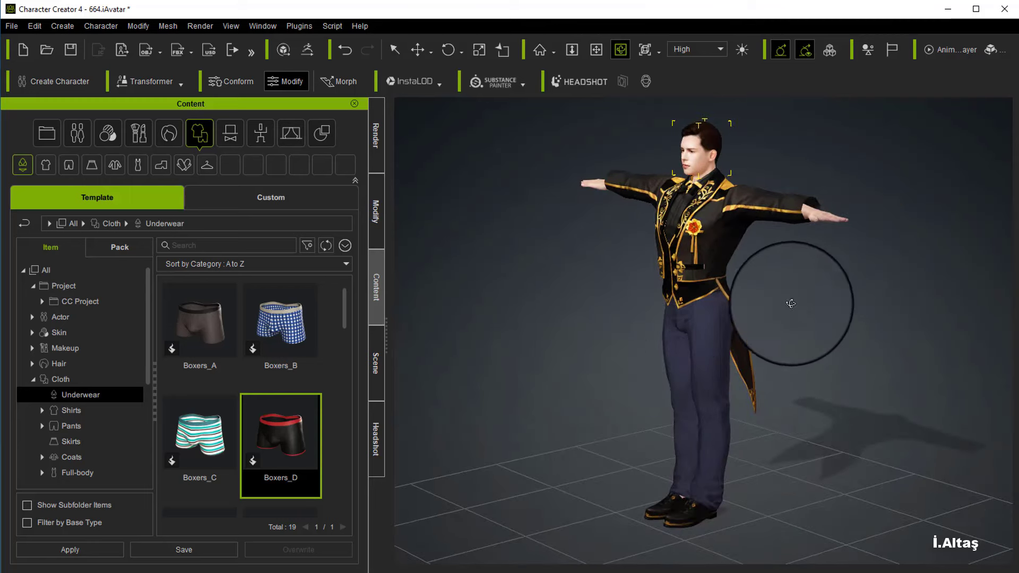
right_click_drag(784, 307, 553, 335)
right_click_drag(903, 312, 905, 275)
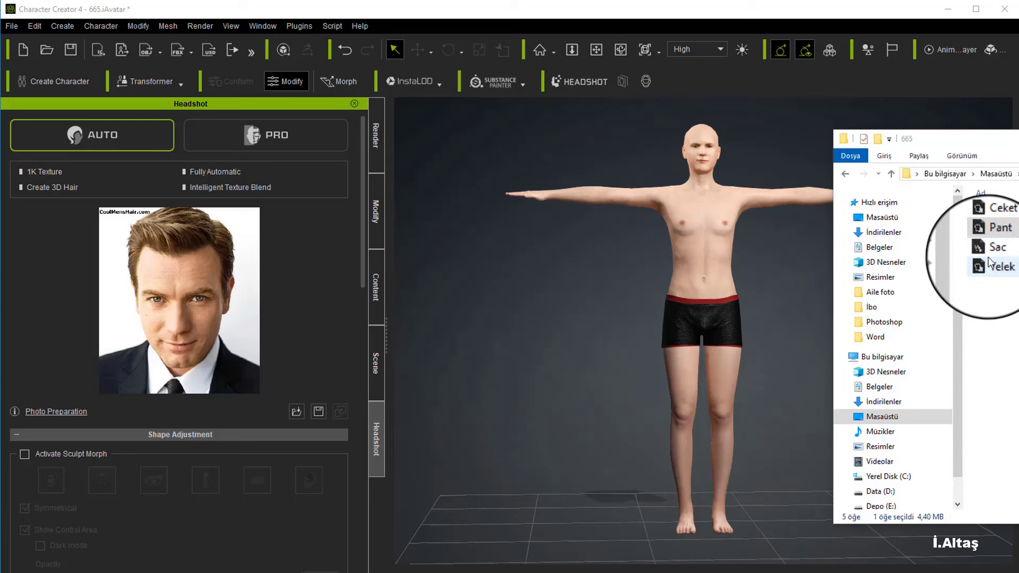
Step: Dress the character with the Pant trousers, Ceket jacket and Yelek vest files from the 665 folder
left_click_drag(994, 237, 712, 327)
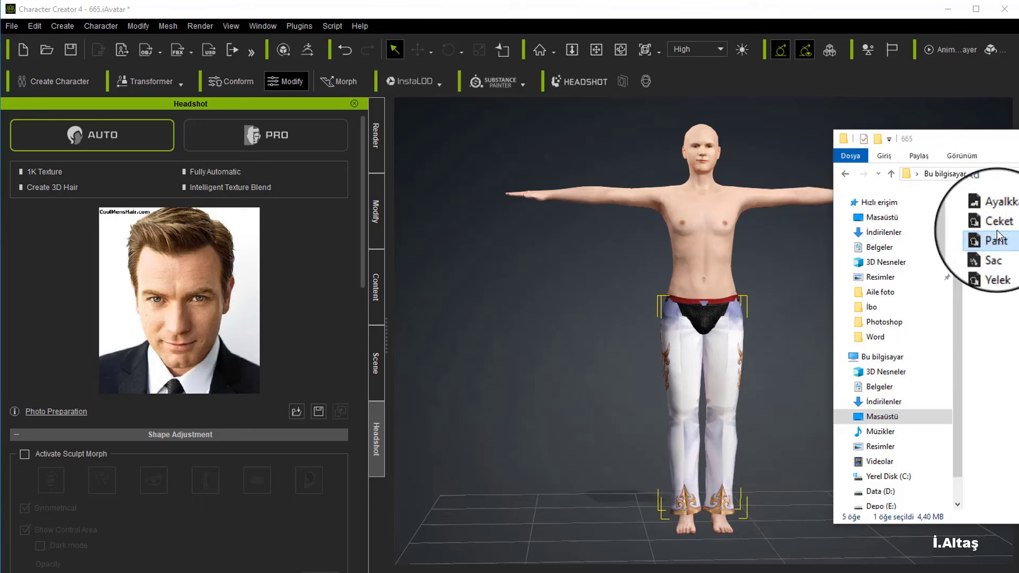
left_click_drag(995, 227, 689, 293)
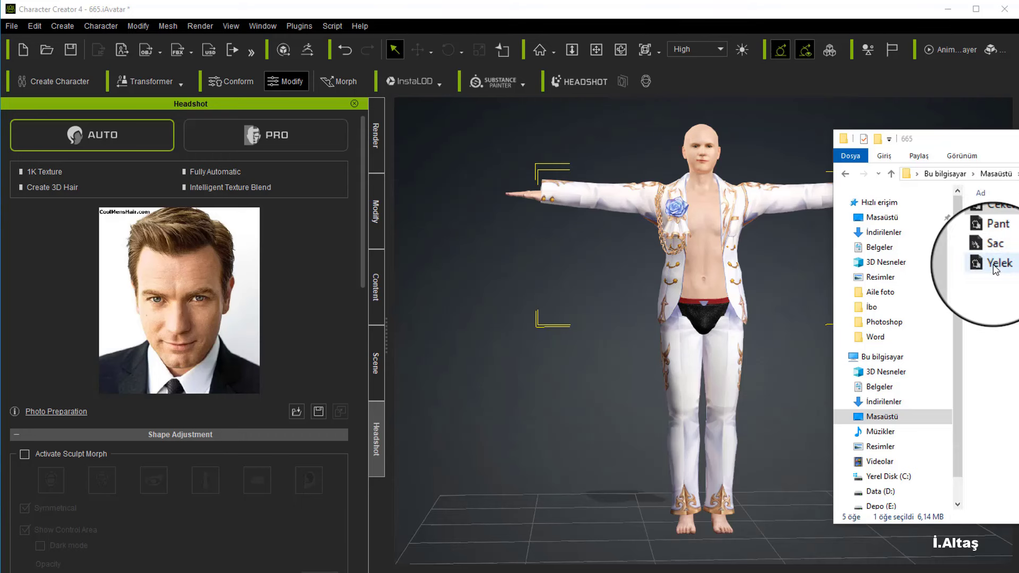
left_click_drag(996, 263, 703, 291)
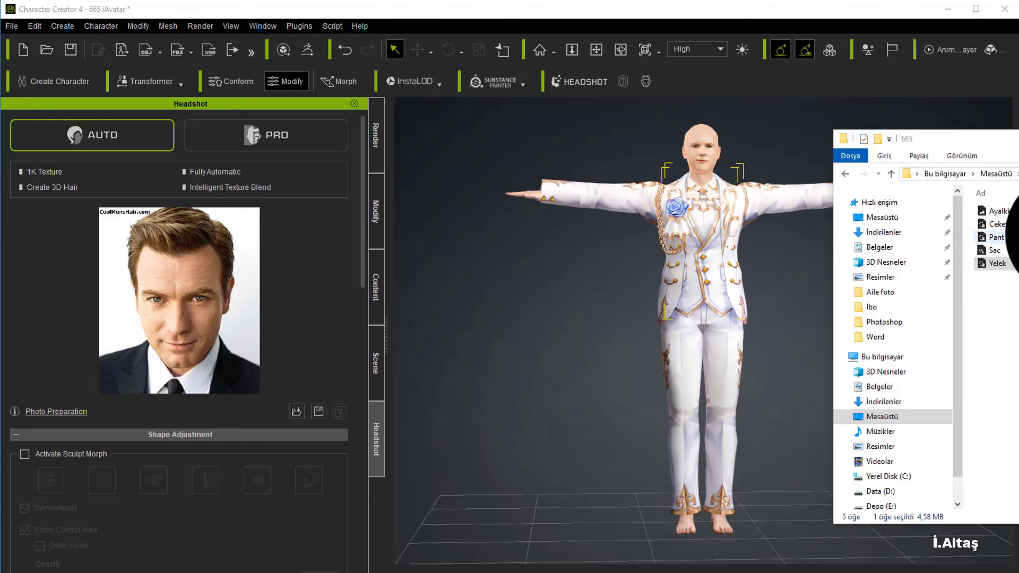
Step: Add the Sac hair and the shoes from the 665 folder to the character in the white suit
left_click_drag(992, 252, 687, 268)
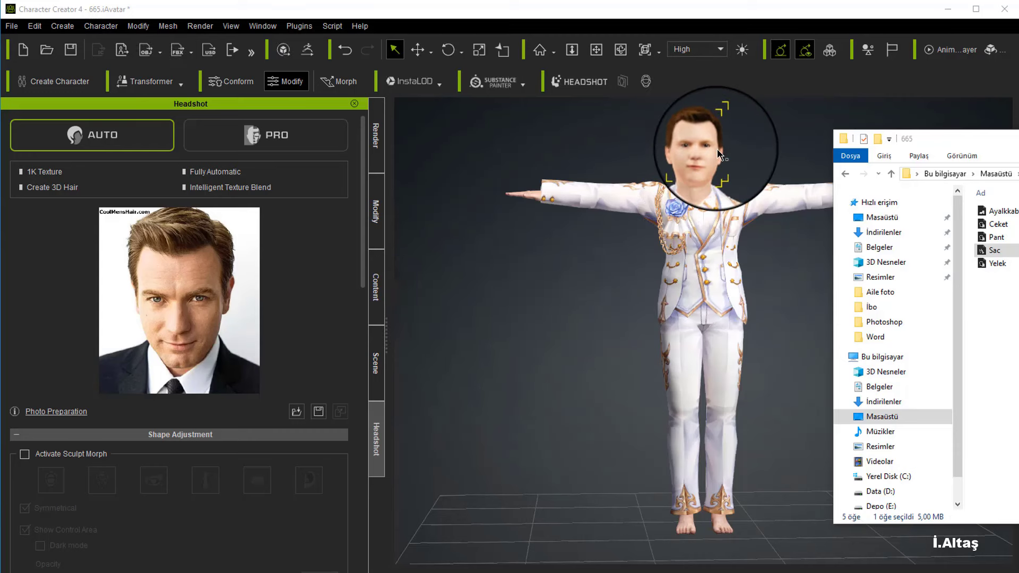
left_click_drag(1006, 211, 691, 256)
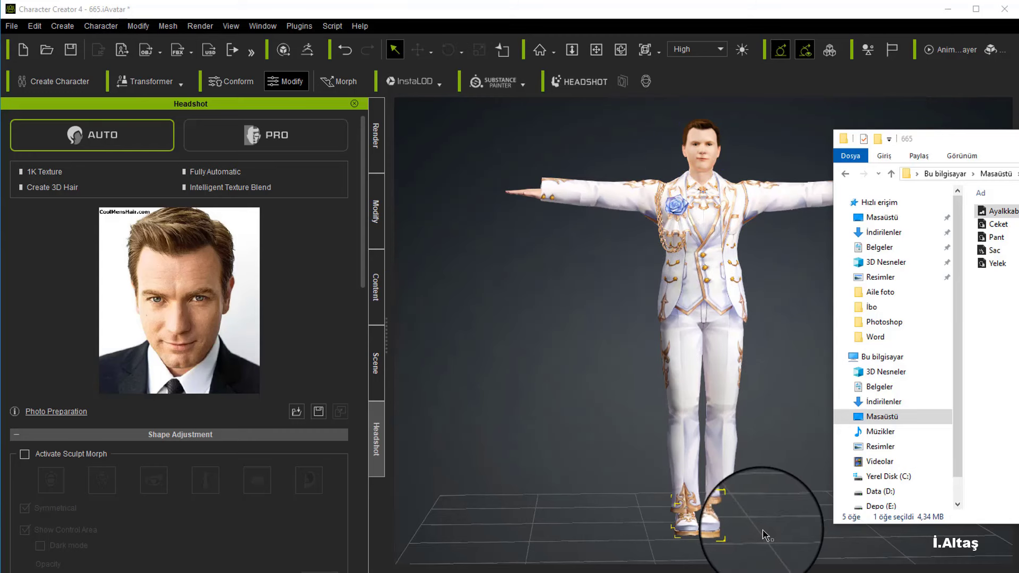
left_click(715, 527)
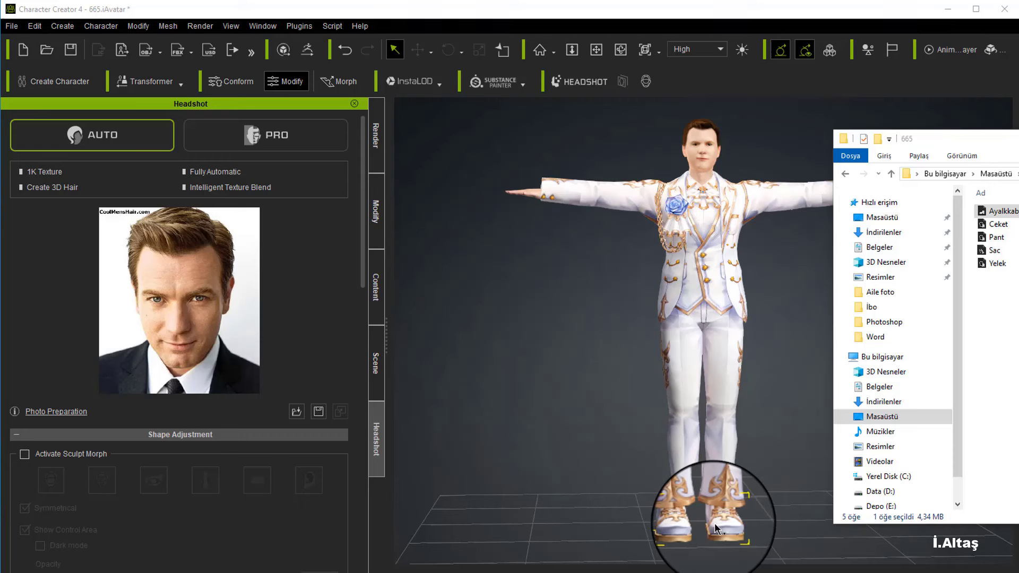
Step: Examine the fully dressed character's outfit, hair and shoes from all sides
left_click(618, 53)
left_click_drag(824, 257, 583, 295)
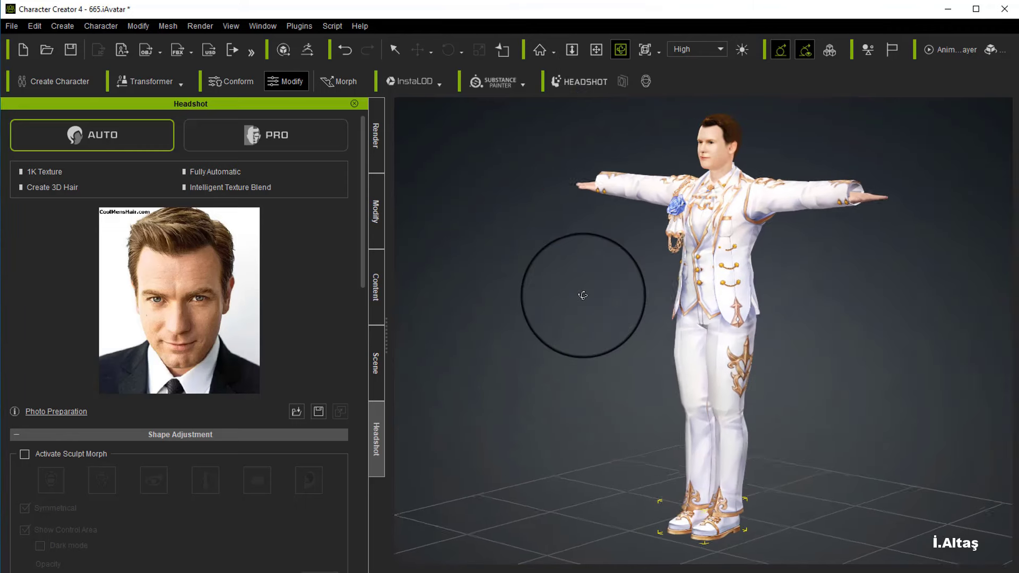
left_click_drag(850, 298, 535, 339)
left_click_drag(863, 308, 875, 247)
left_click_drag(636, 295, 902, 268)
left_click_drag(564, 341, 946, 310)
left_click_drag(855, 343, 889, 340)
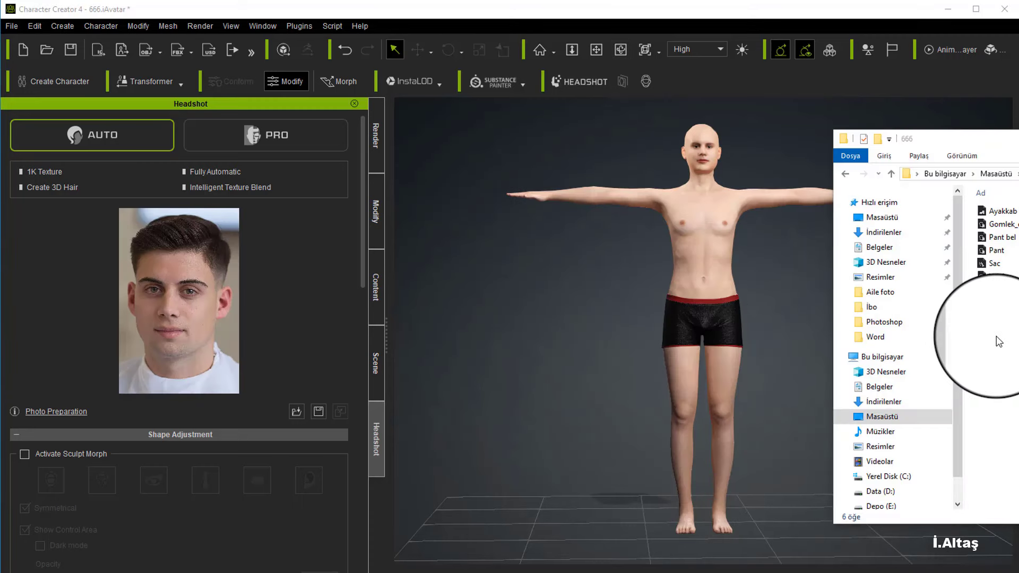
Step: Dress the character with the Pant trousers, Gomlek shirt piece, Yelek vest and Pant bel waist piece from the 666 folder
left_click_drag(996, 249, 697, 350)
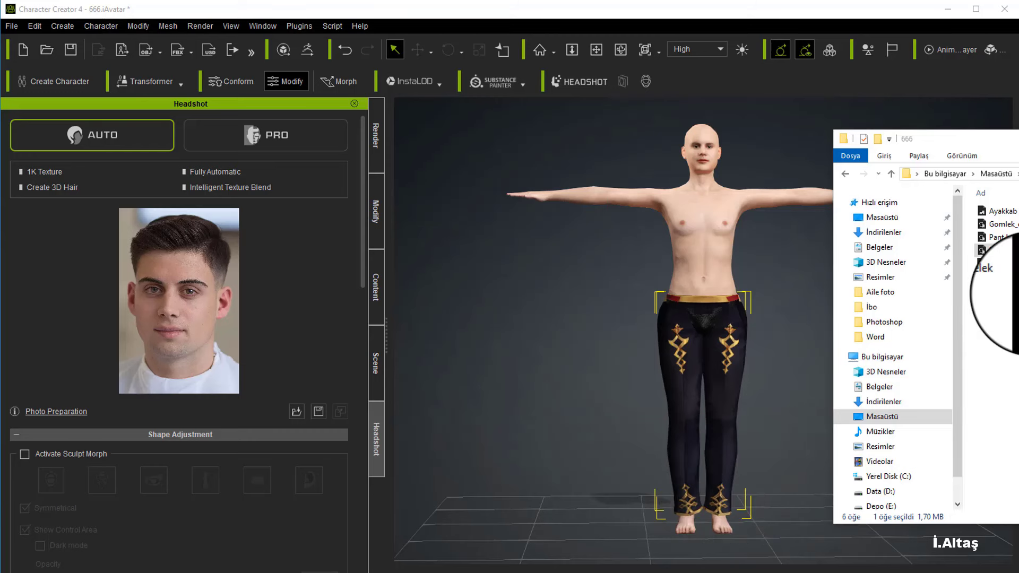
left_click_drag(998, 224, 710, 296)
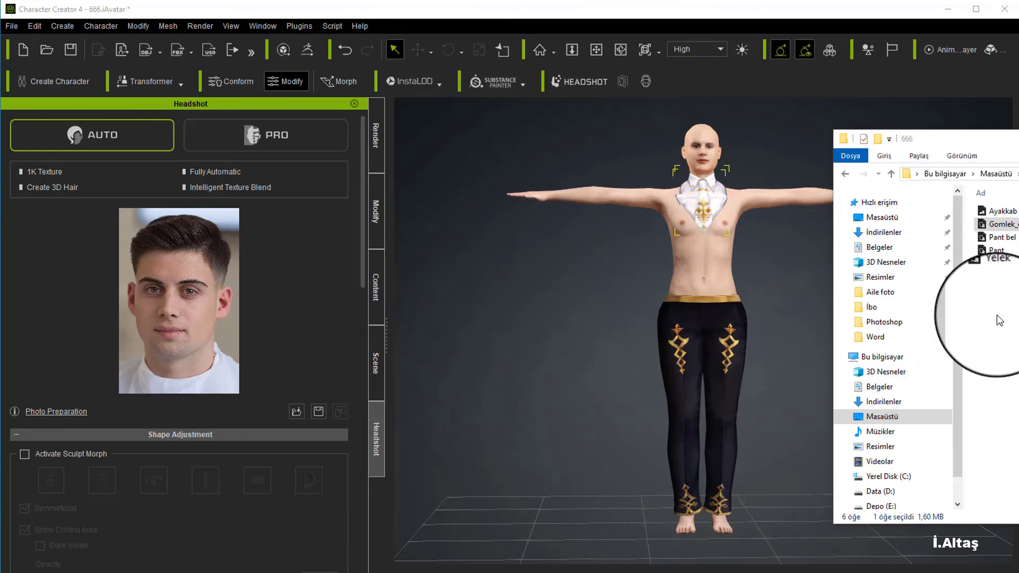
left_click(997, 276)
left_click_drag(996, 276, 693, 288)
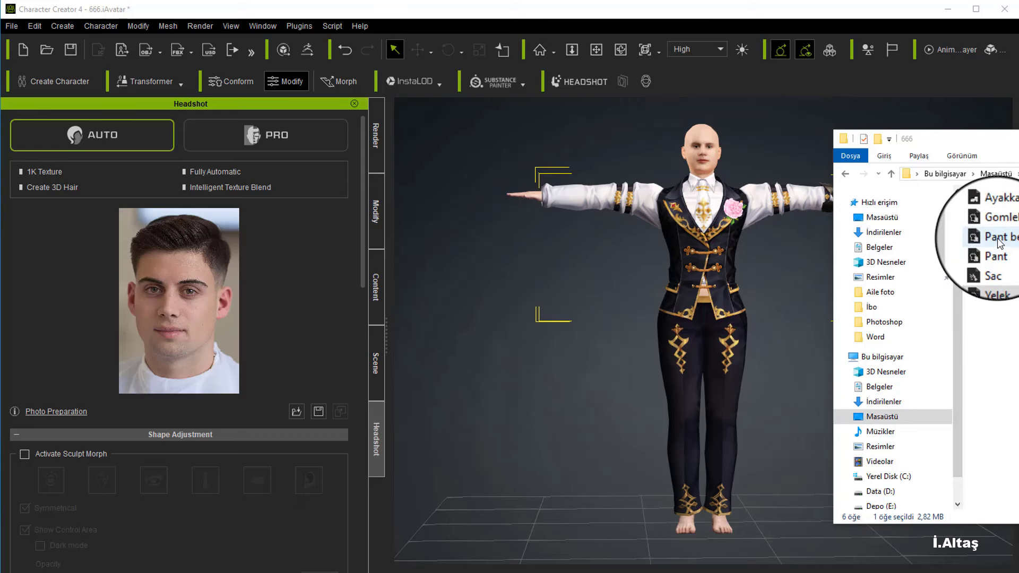
left_click_drag(999, 242, 699, 304)
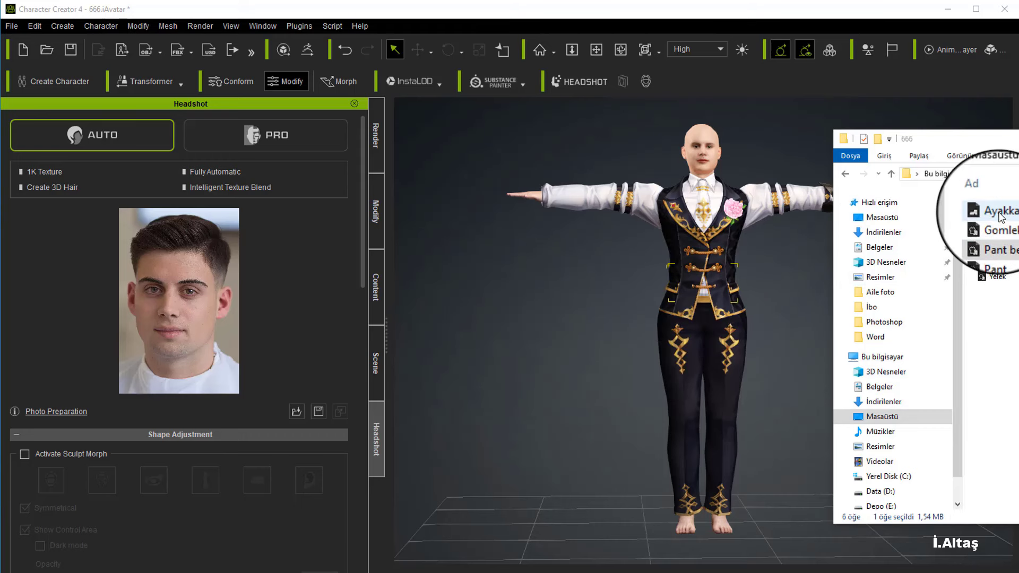
Step: Add the shoes and the Sac hair file from the 666 folder to the character in the black vest
left_click_drag(999, 212, 704, 295)
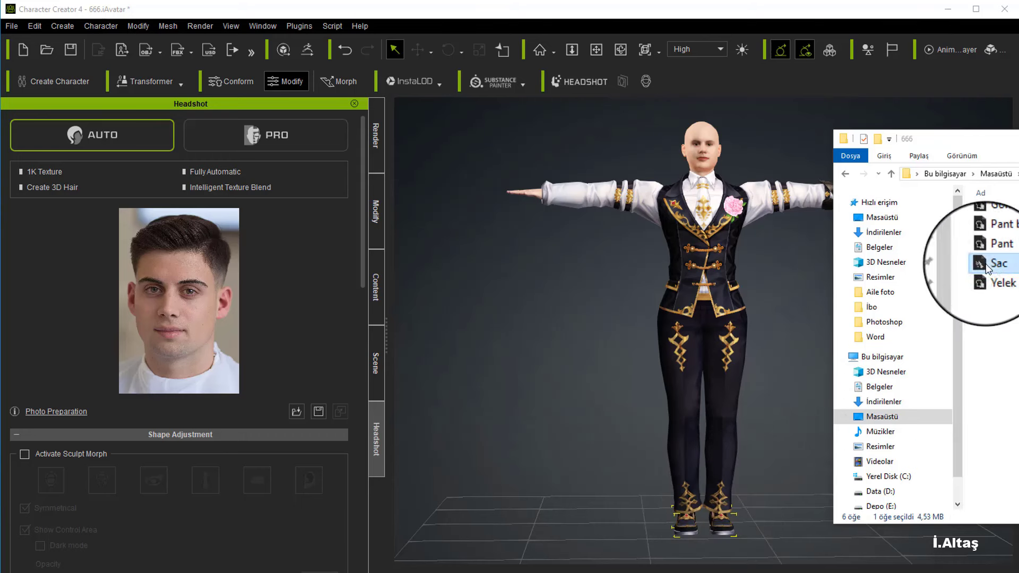
left_click_drag(986, 268, 706, 300)
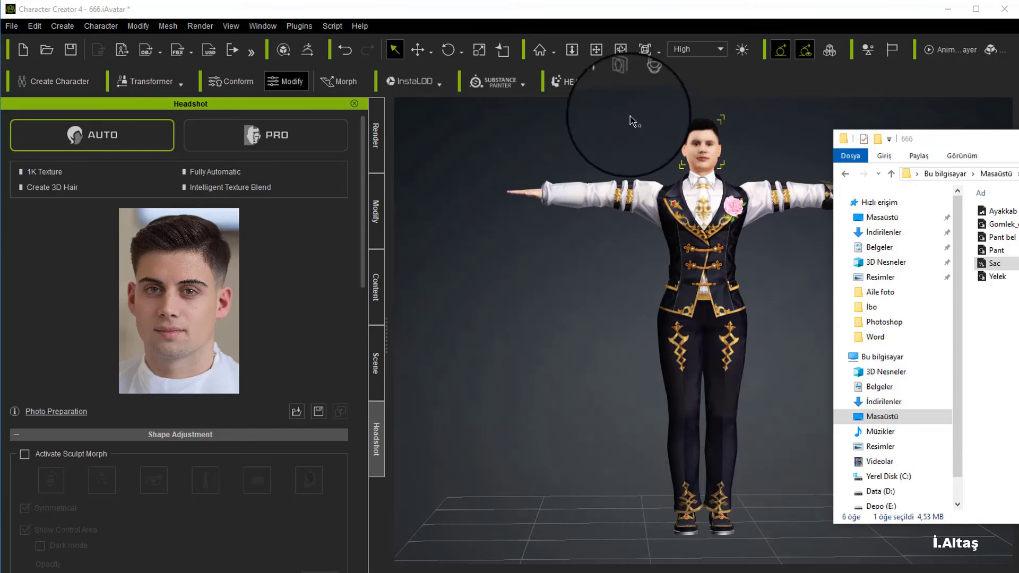
left_click(619, 51)
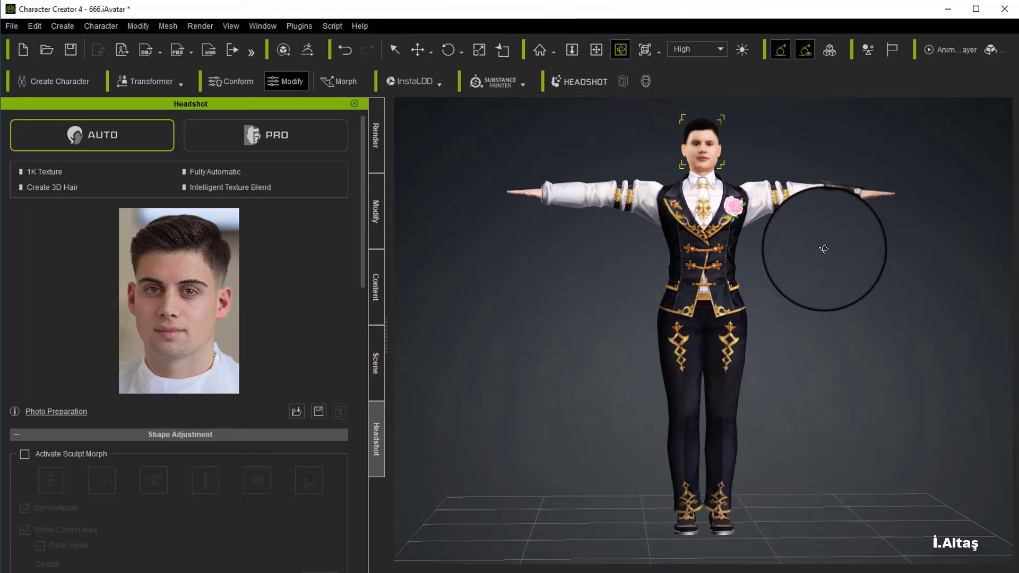
left_click_drag(859, 254, 504, 313)
left_click_drag(887, 268, 618, 309)
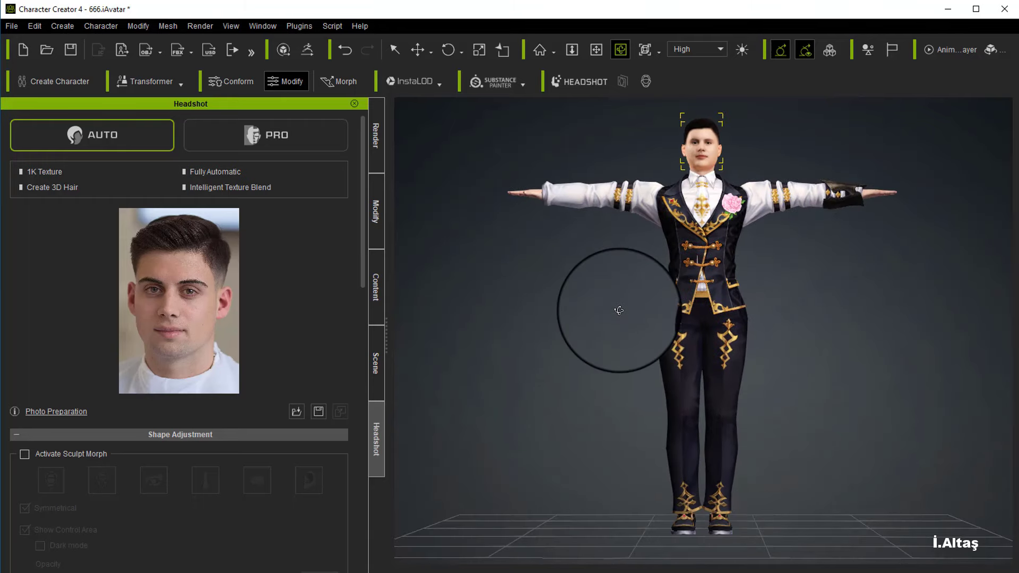